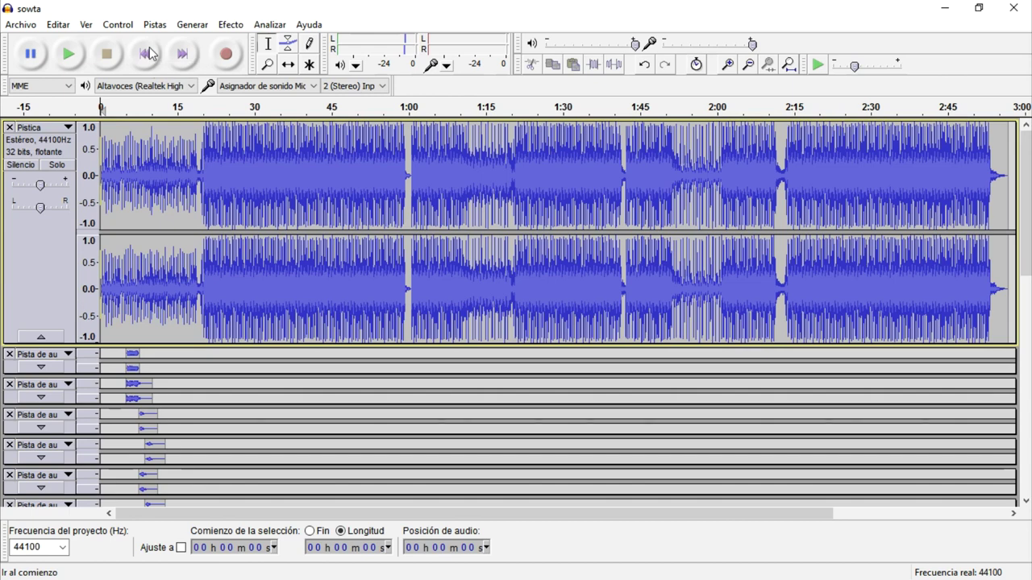
Step: Look over all the audio tracks in the project, including with the Pistica track collapsed
scroll(412, 362, "down", 10)
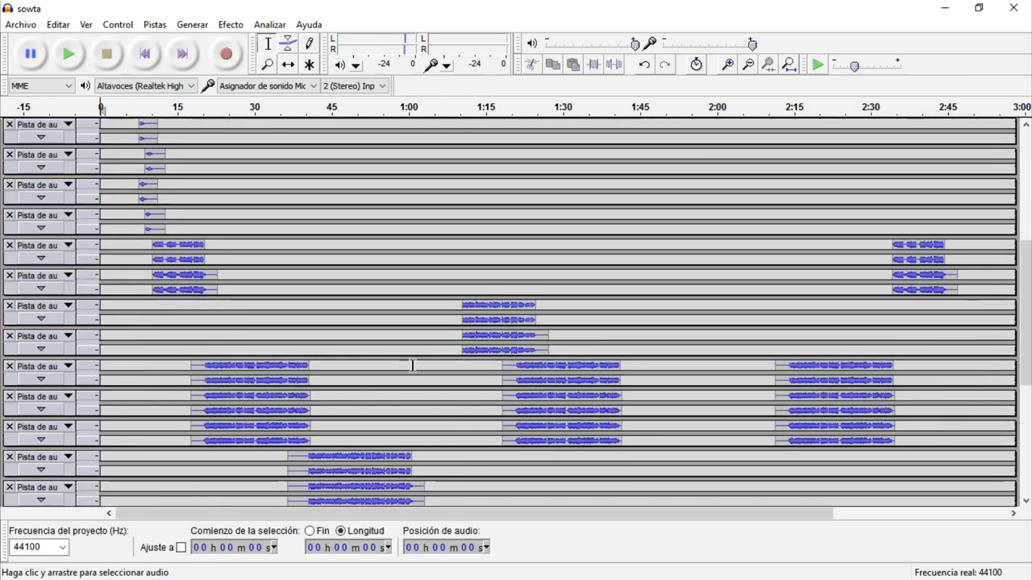
scroll(463, 387, "up", 10)
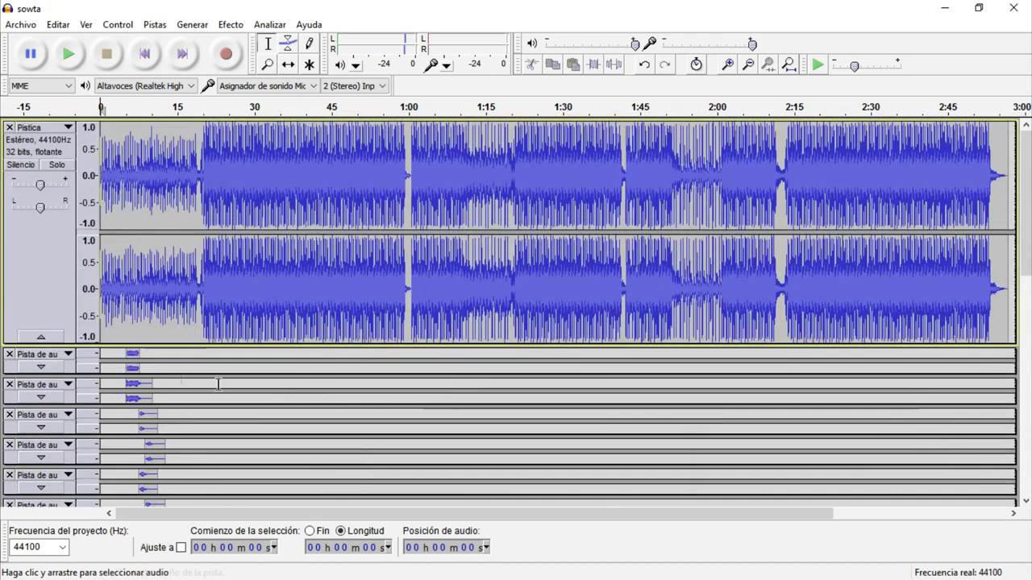
left_click(46, 339)
left_click(46, 339)
scroll(709, 272, "down", 5)
scroll(709, 272, "up", 5)
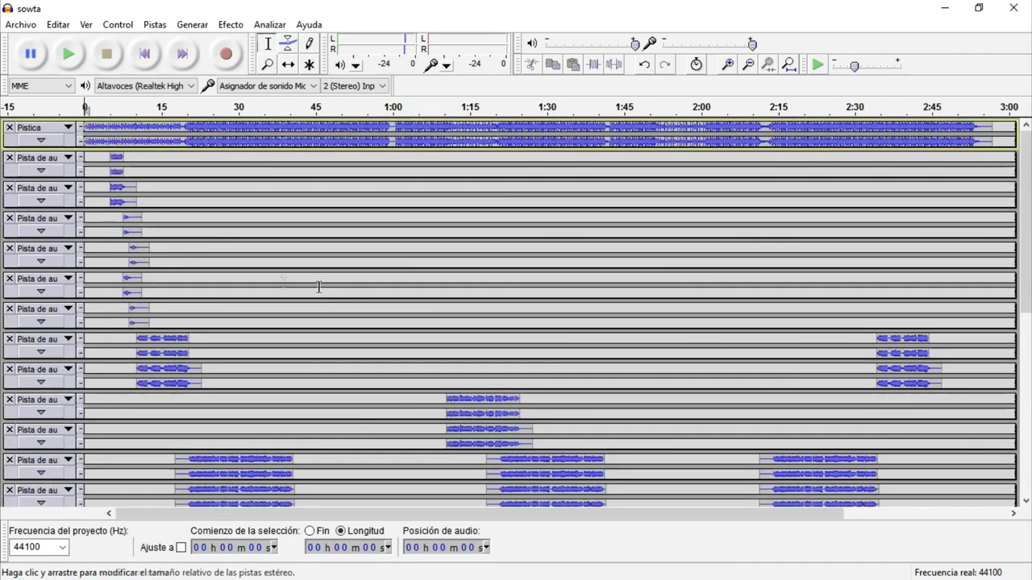
left_click(40, 140)
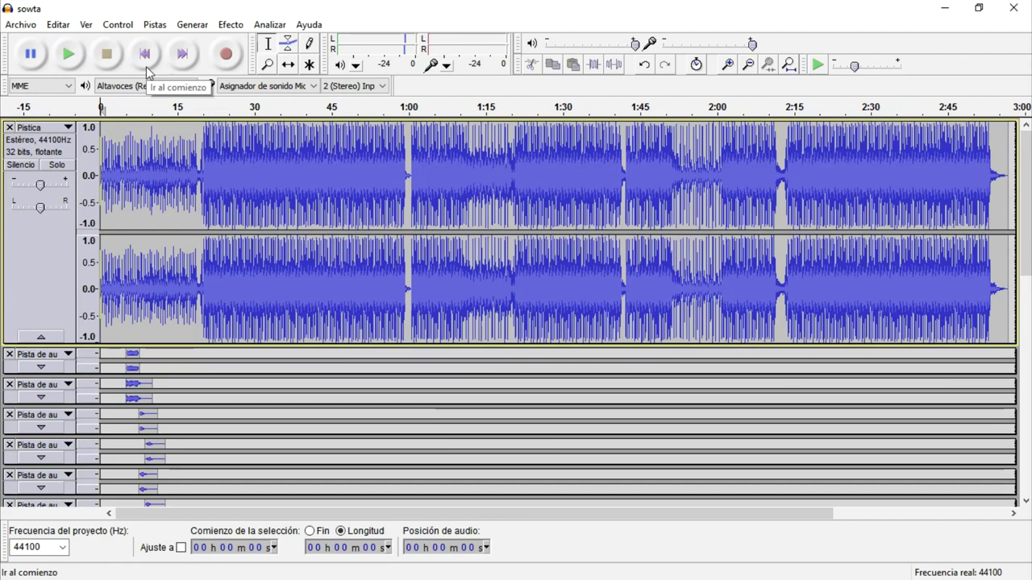
Step: Check the contents of the Lame for Audacity folder on the desktop and return to the Audacity project
left_click(954, 10)
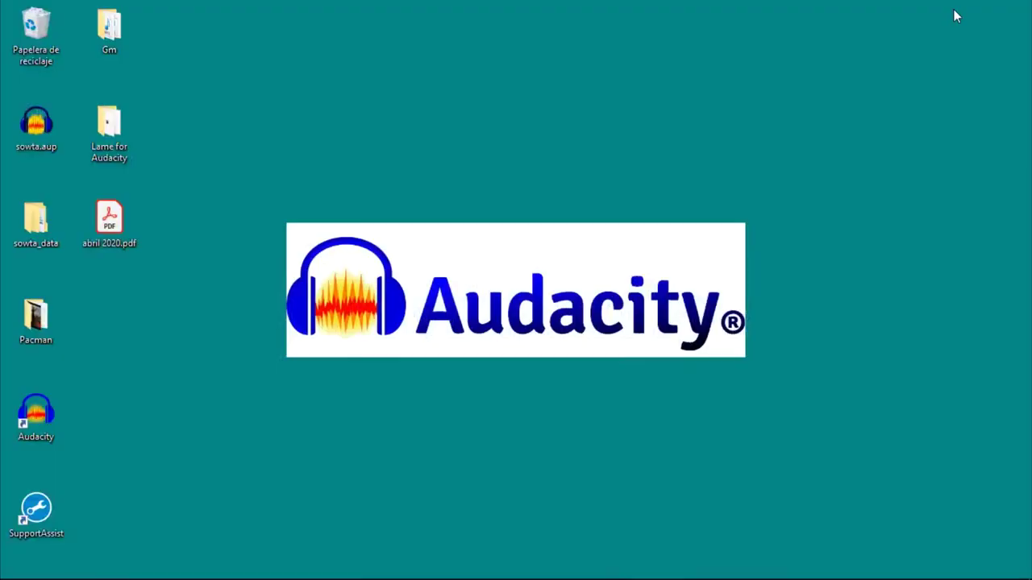
double_click(114, 135)
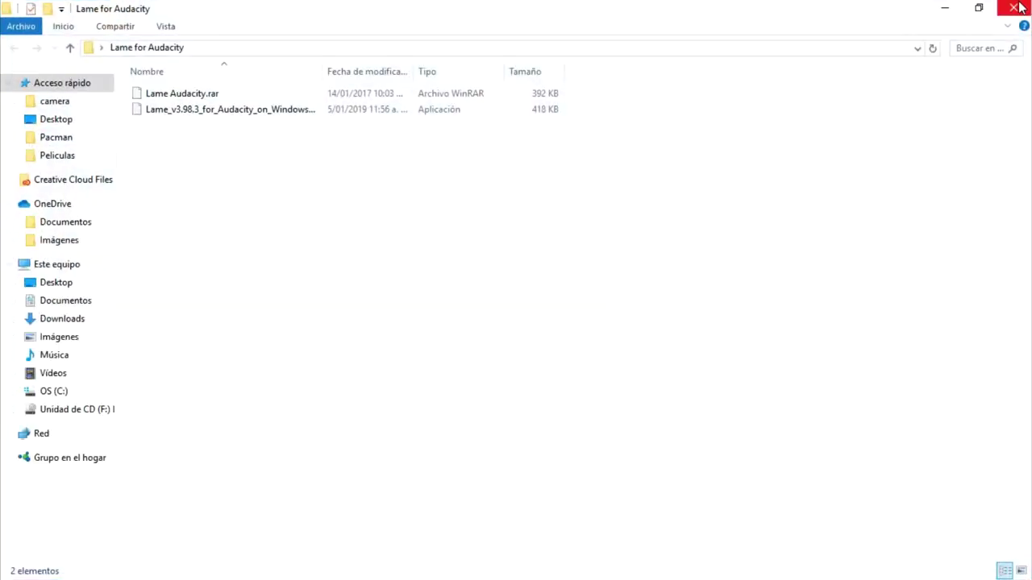
left_click(1014, 8)
left_click(239, 566)
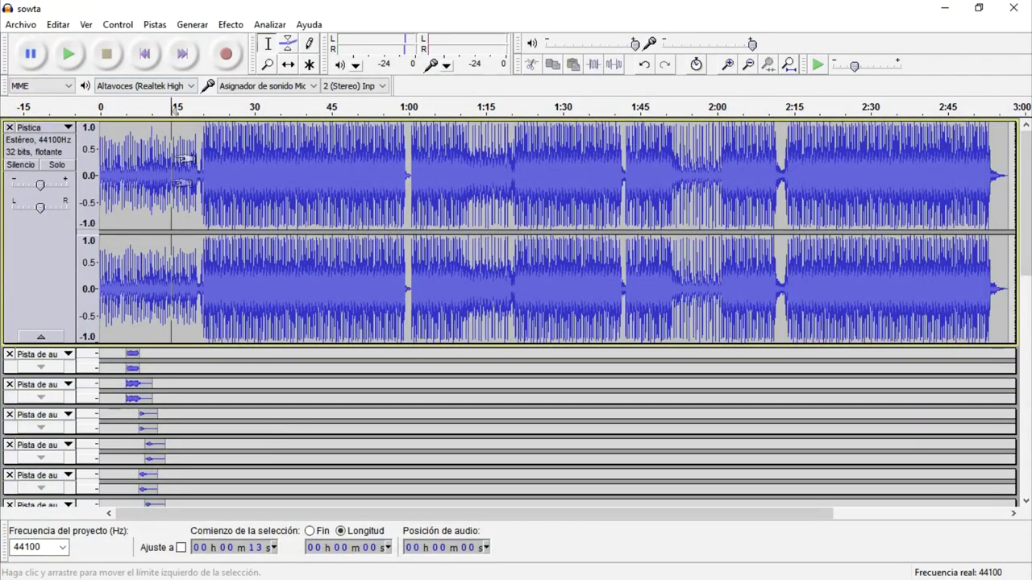
Step: Try to export the project to the Gm folder as sowta.mp3 with the existing metadata
left_click(102, 178)
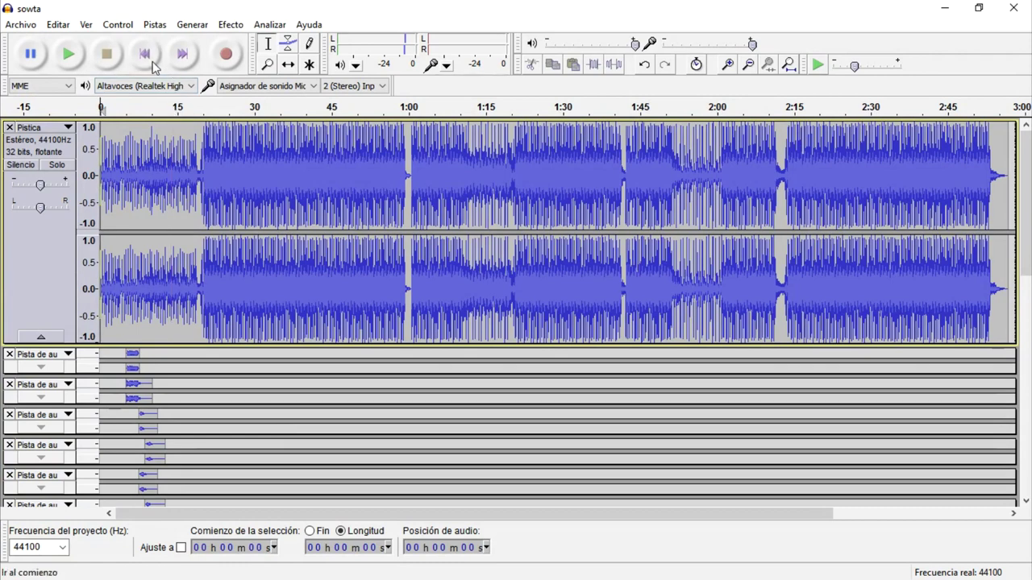
left_click(20, 27)
left_click(119, 249)
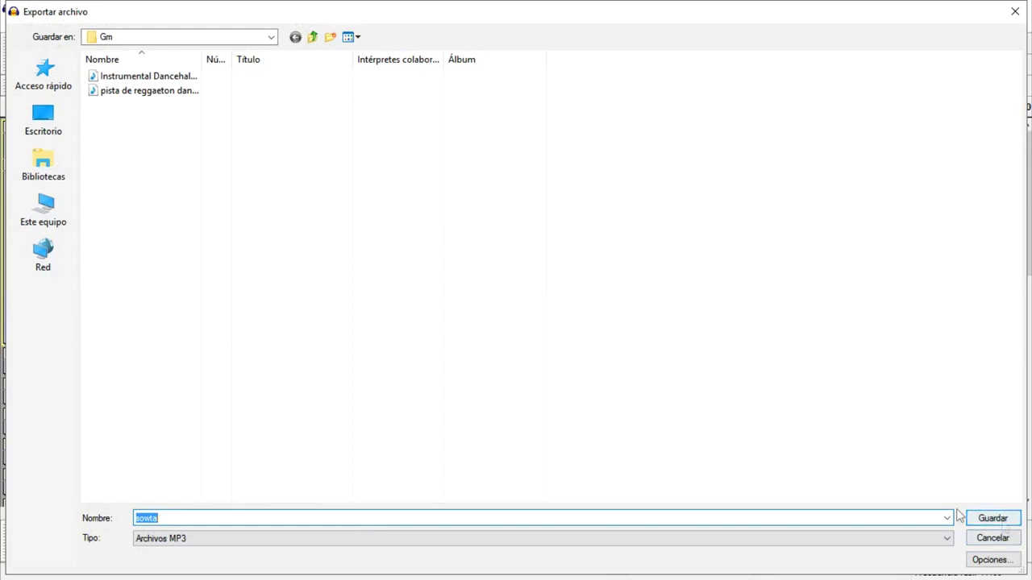
left_click(588, 514)
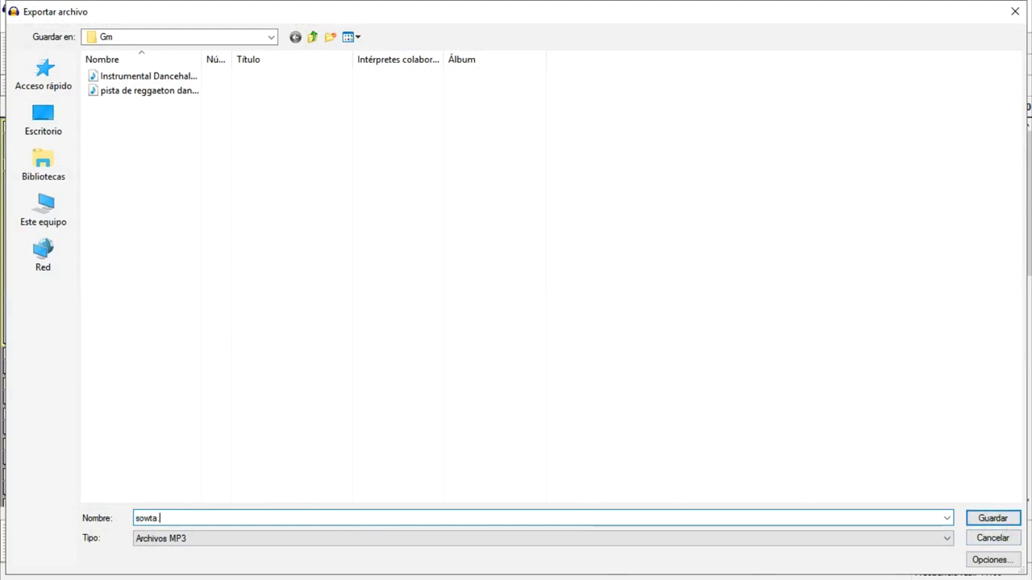
type("mp3")
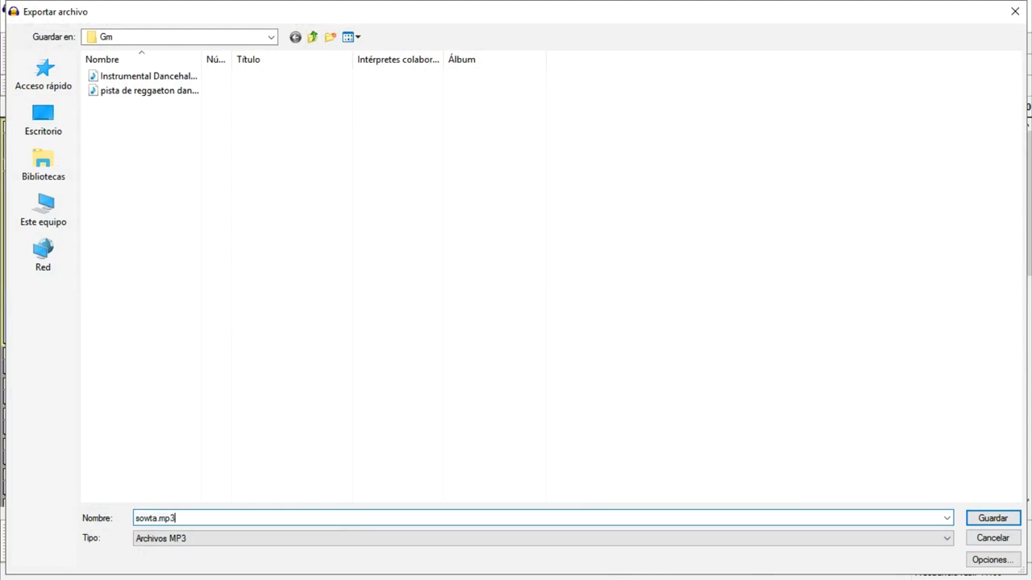
key("Return")
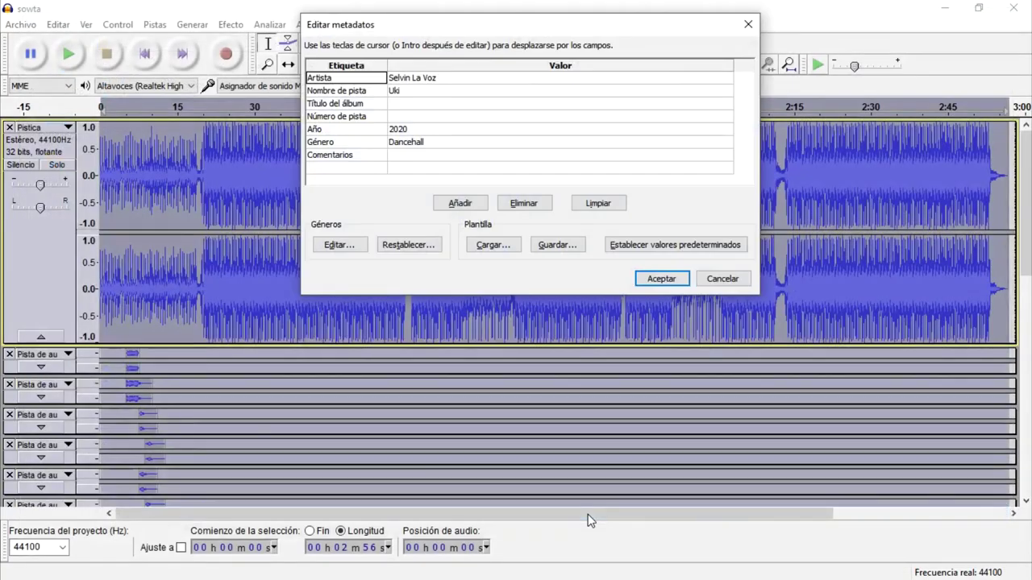
left_click(662, 281)
left_click(626, 322)
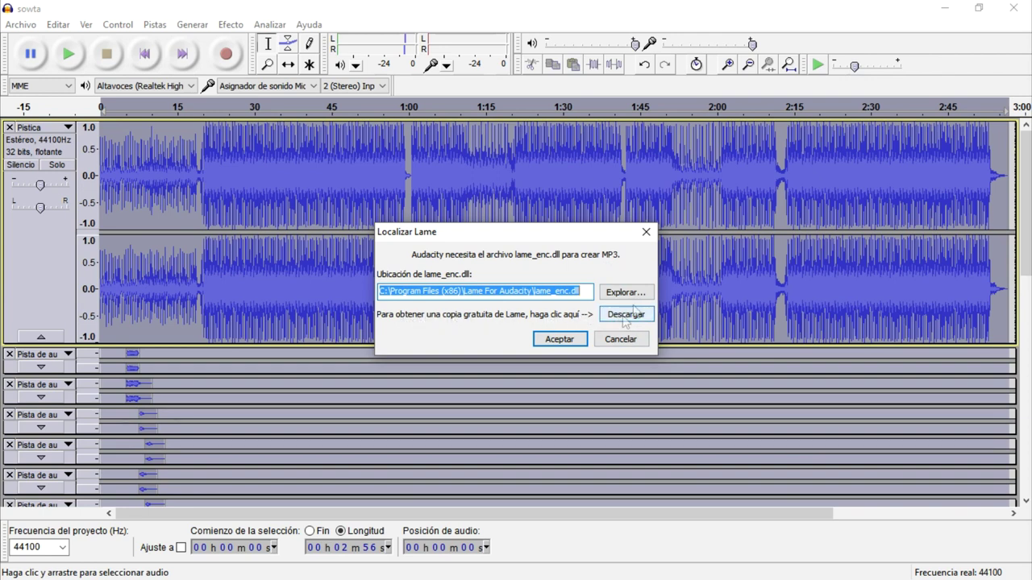
left_click(645, 237)
left_click(663, 256)
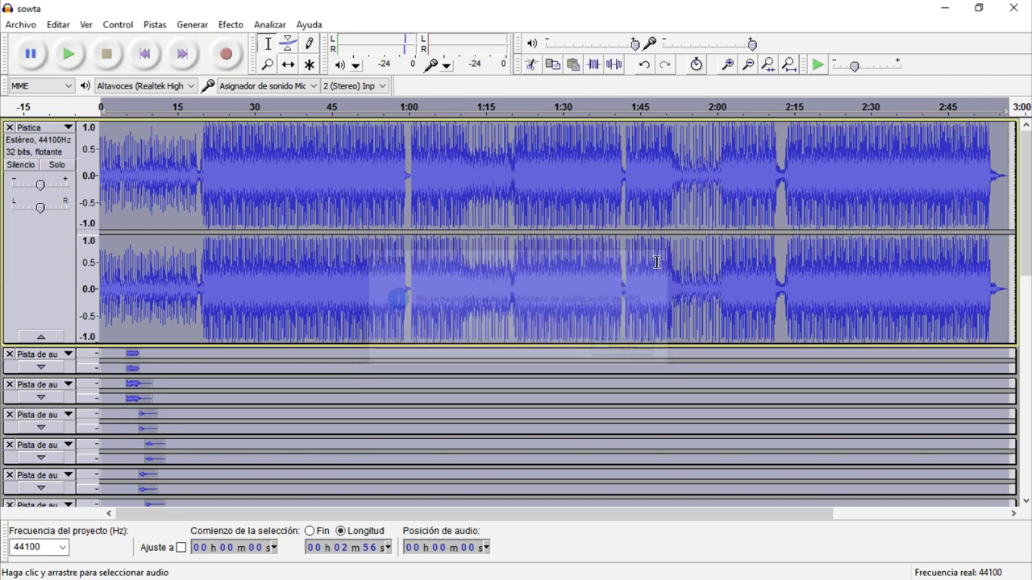
Step: Run the Lame_v3.98.3_for_Audacity_on_Windows installer from the Lame for Audacity folder on the desktop
left_click(944, 7)
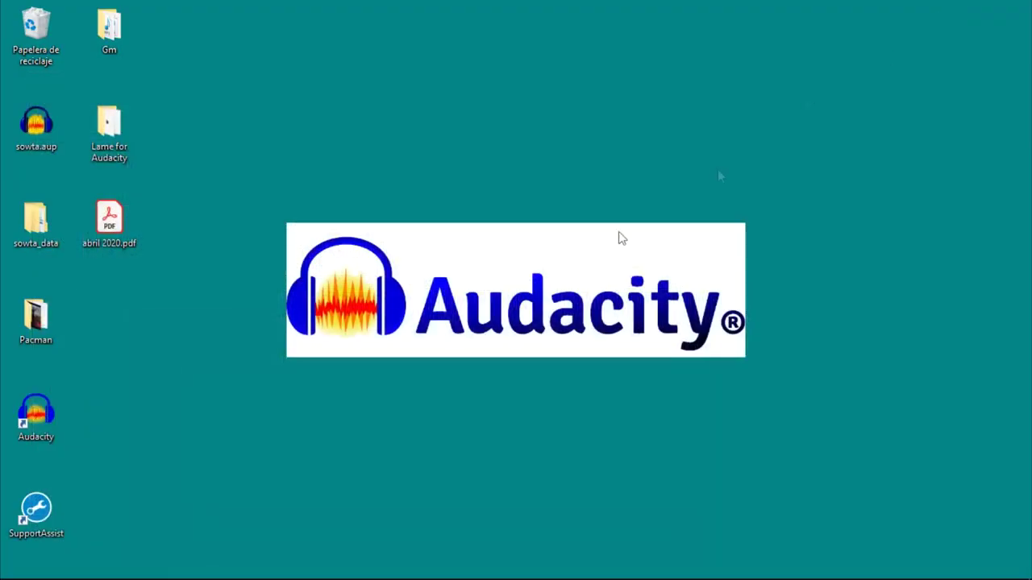
double_click(126, 145)
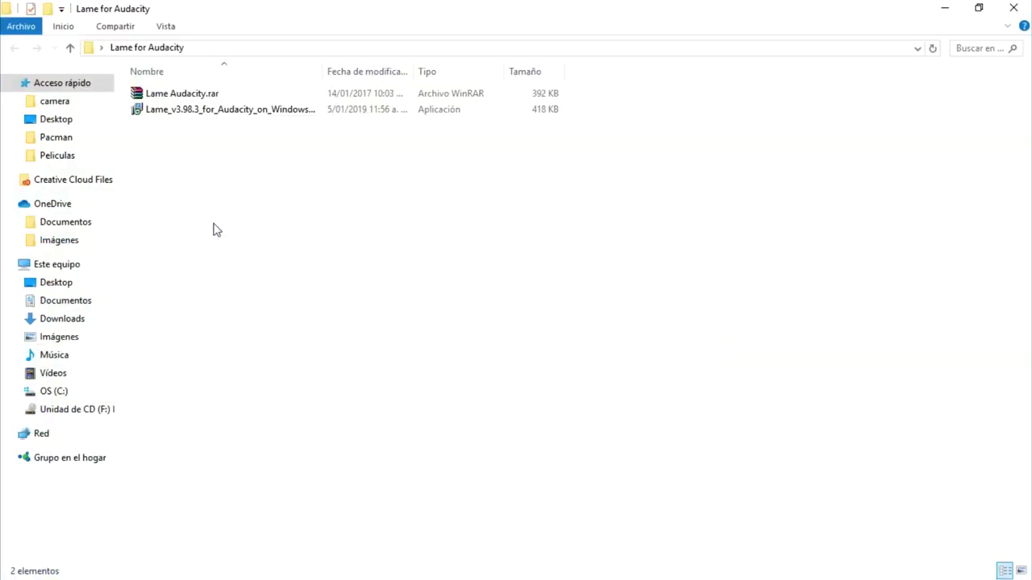
left_click(182, 111)
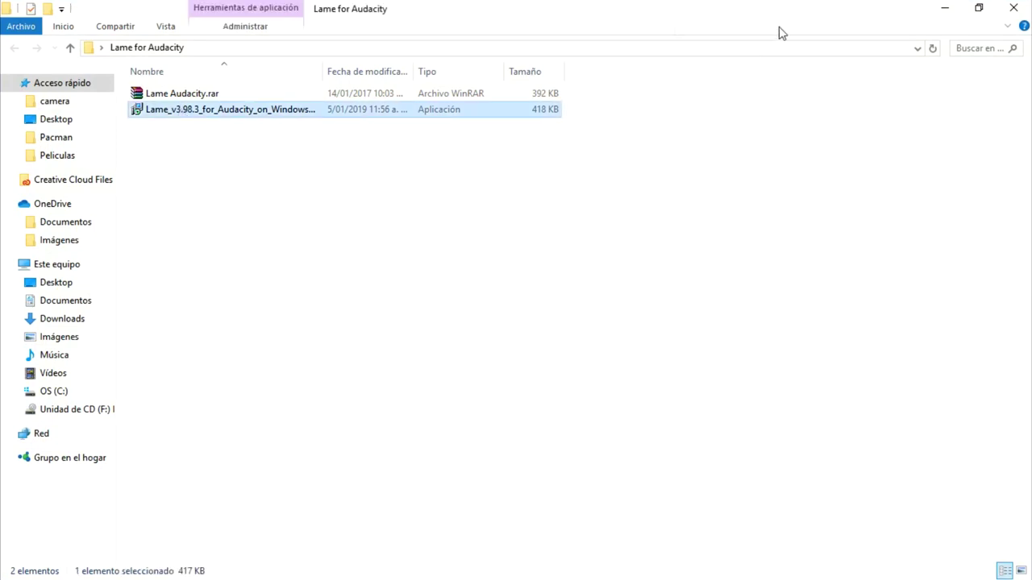
left_click(170, 95)
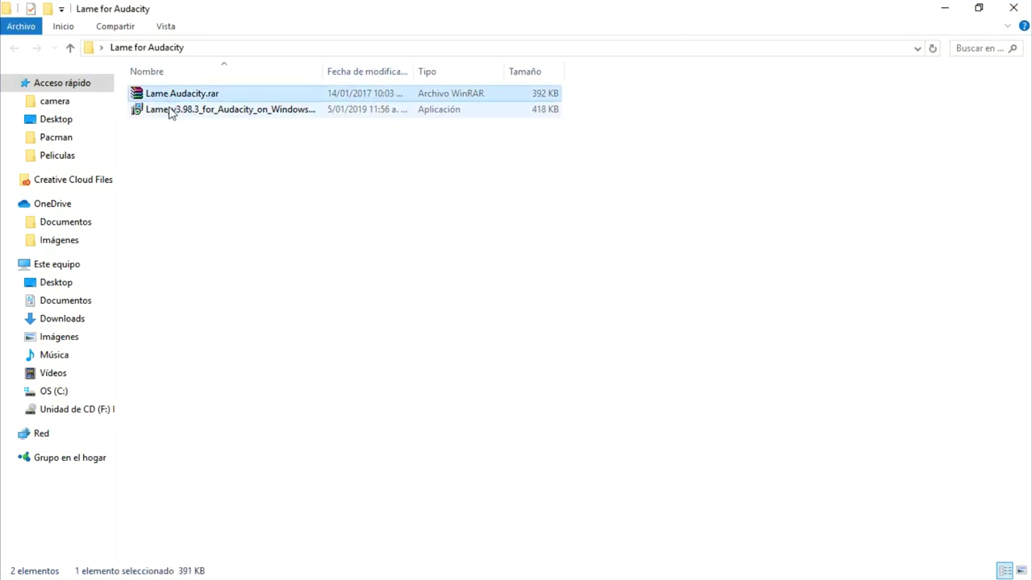
left_click(171, 111)
double_click(171, 114)
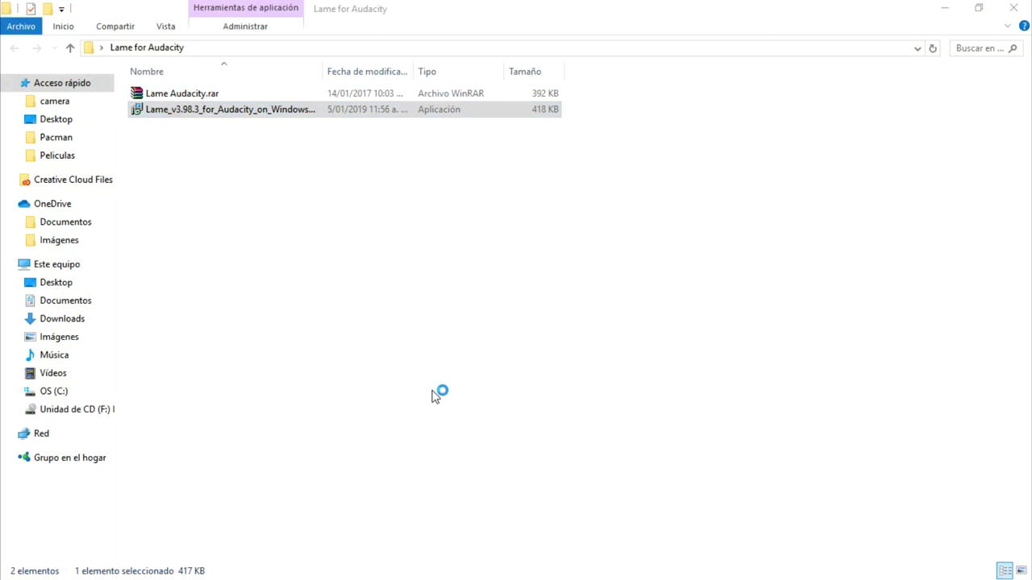
Step: Accept the LAME for Audacity license and install it in C:\Program Files (x86)\Lame For Audacity
left_click(611, 422)
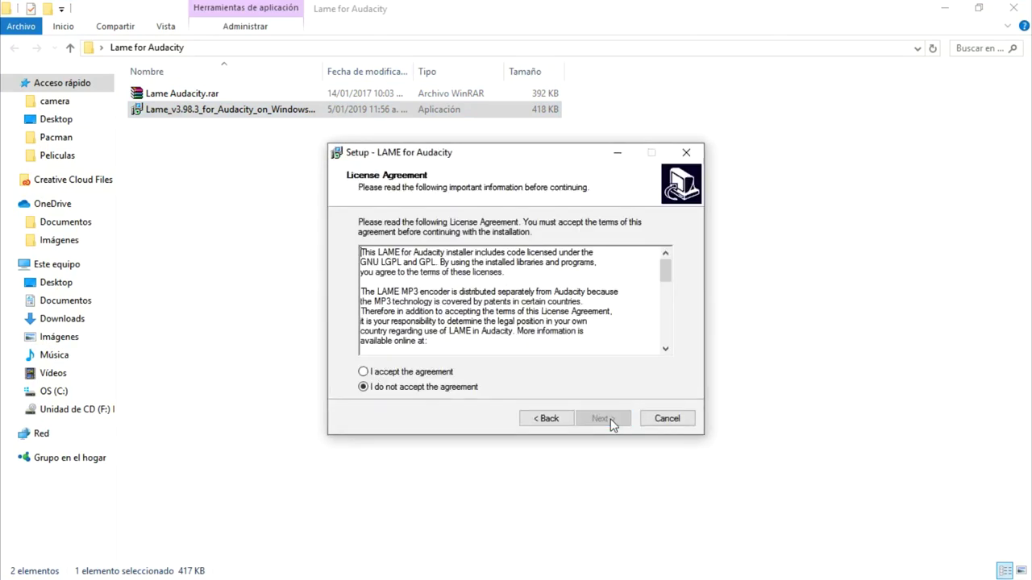
left_click(393, 374)
left_click(606, 421)
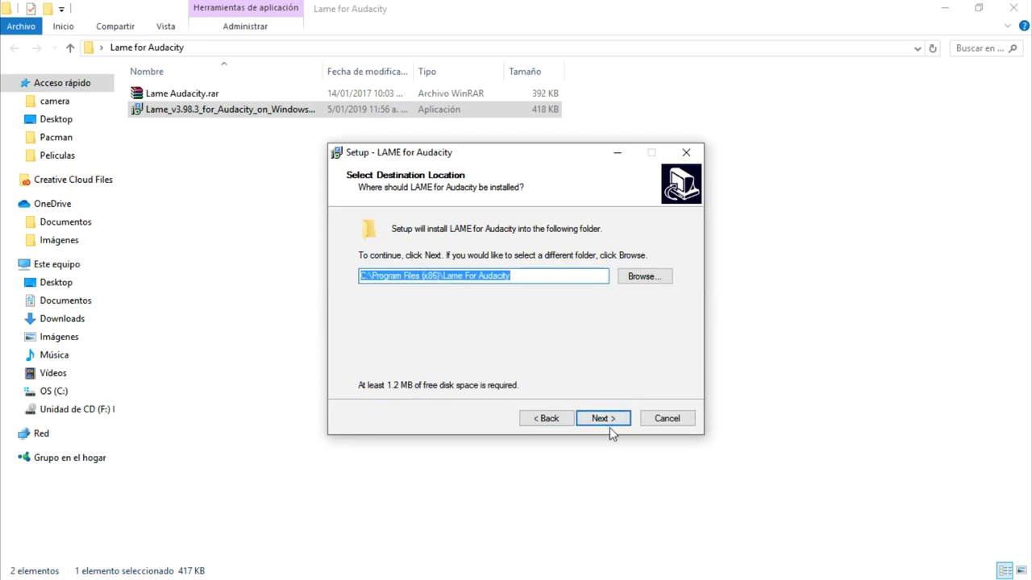
left_click(609, 421)
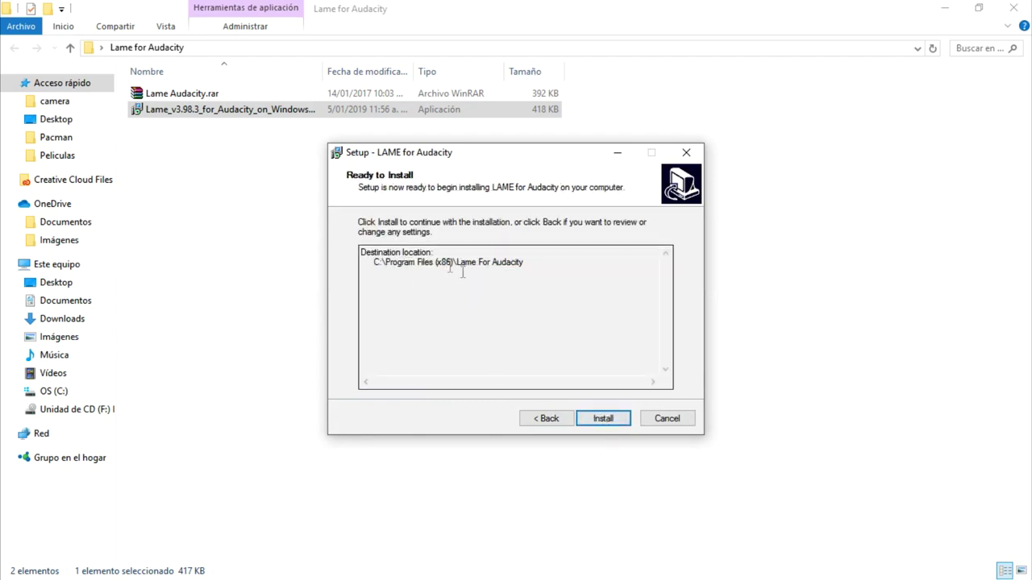
left_click(609, 423)
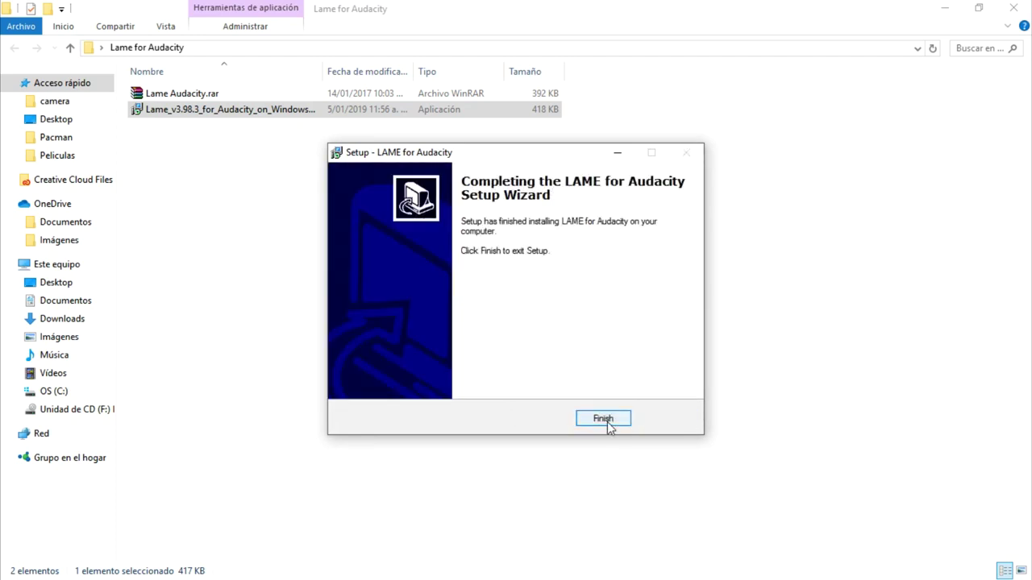
left_click(608, 424)
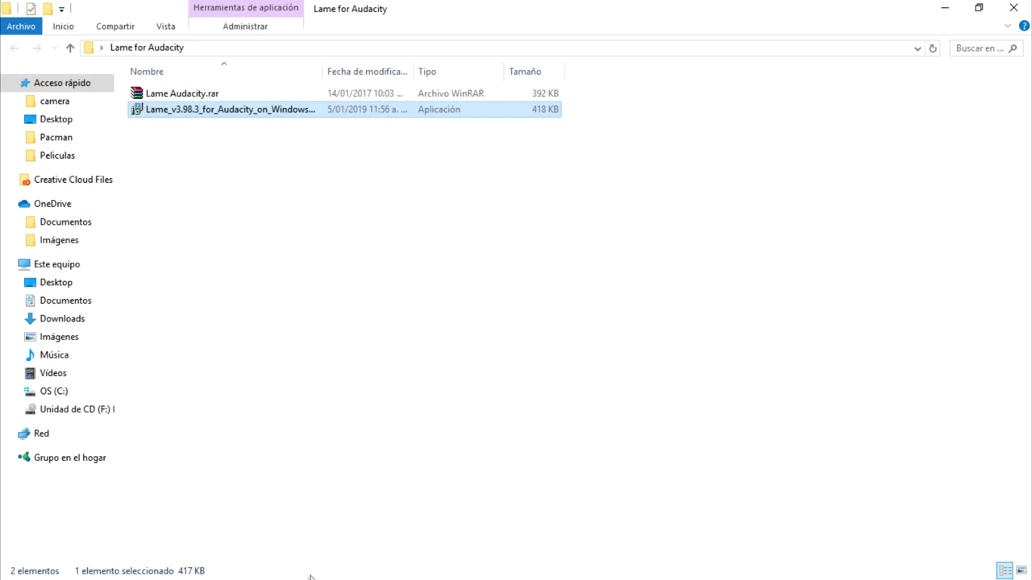
Step: Switch back to Audacity and set up an MP3 export in the Gm folder, named "Uki" plus the artist's name, the producer credit and .mp3
key("super")
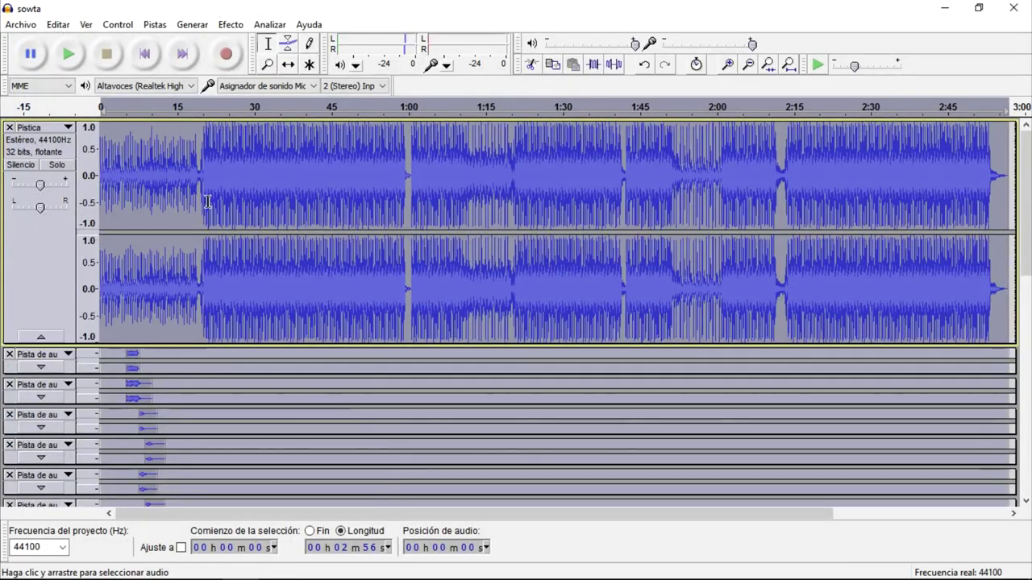
left_click(144, 54)
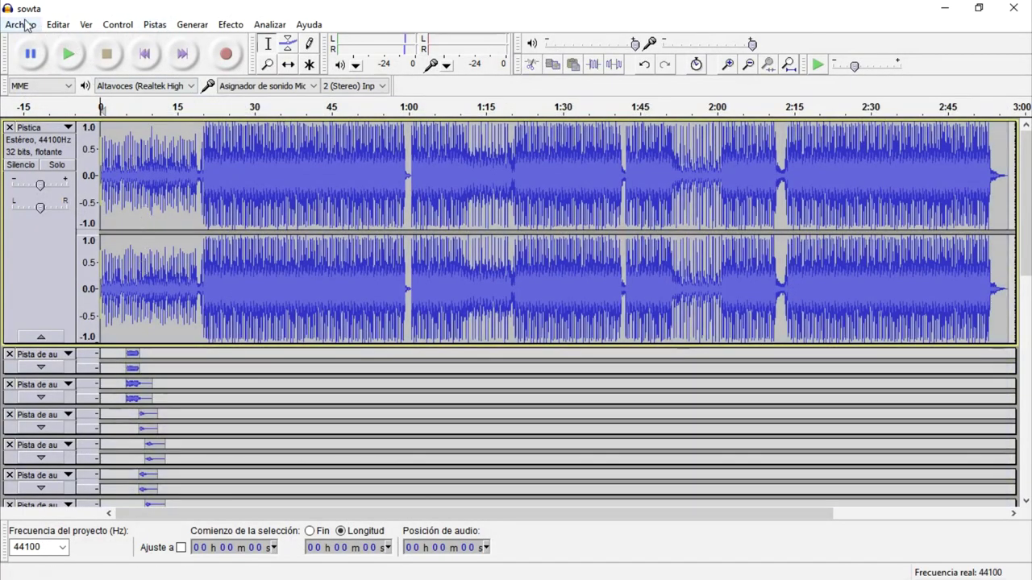
left_click(26, 25)
left_click(120, 240)
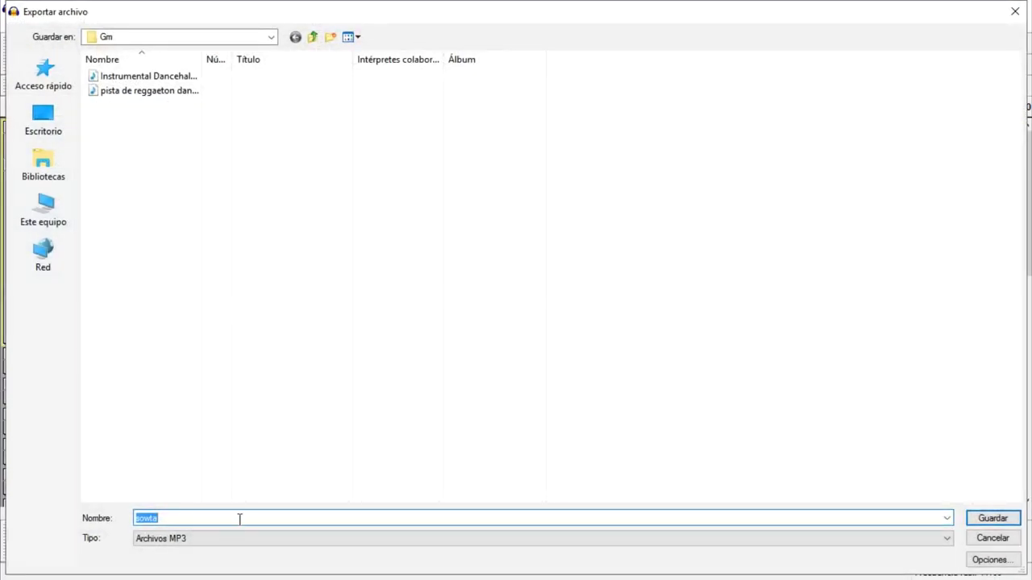
type("Uki - s")
key("BackSpace")
type("SE")
key("BackSpace")
type("elvin La Voz ")
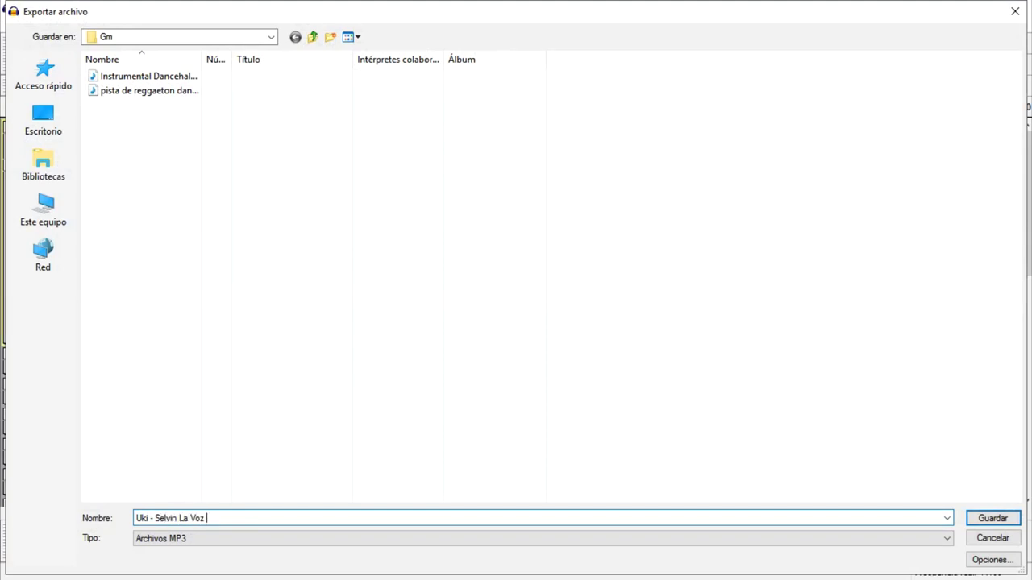
type("(Prod. Soull On The Track)")
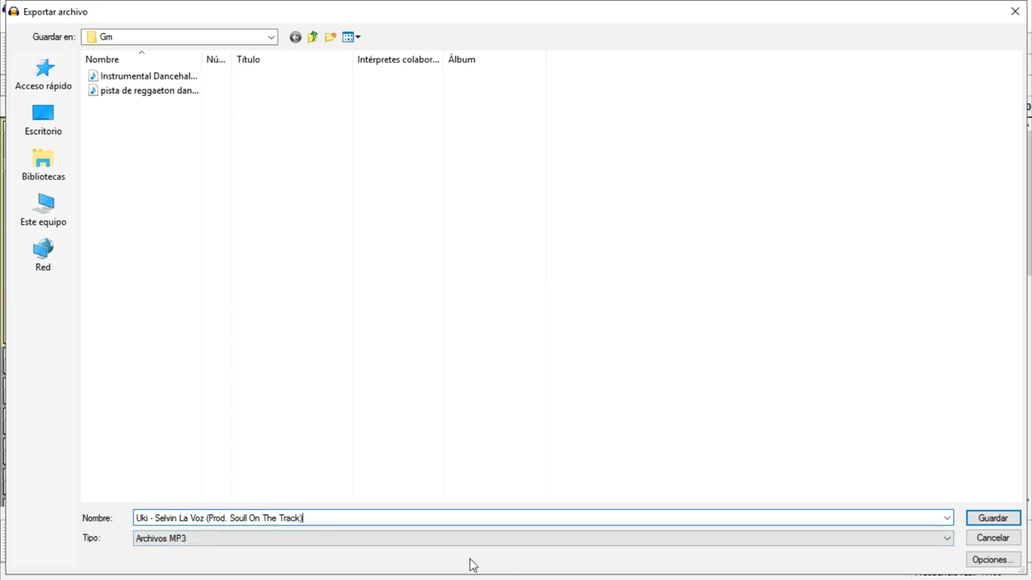
type(".mp3")
Step: Save the MP3 export with the existing metadata and a stereo mixdown, and return to the start of the project
left_click(990, 518)
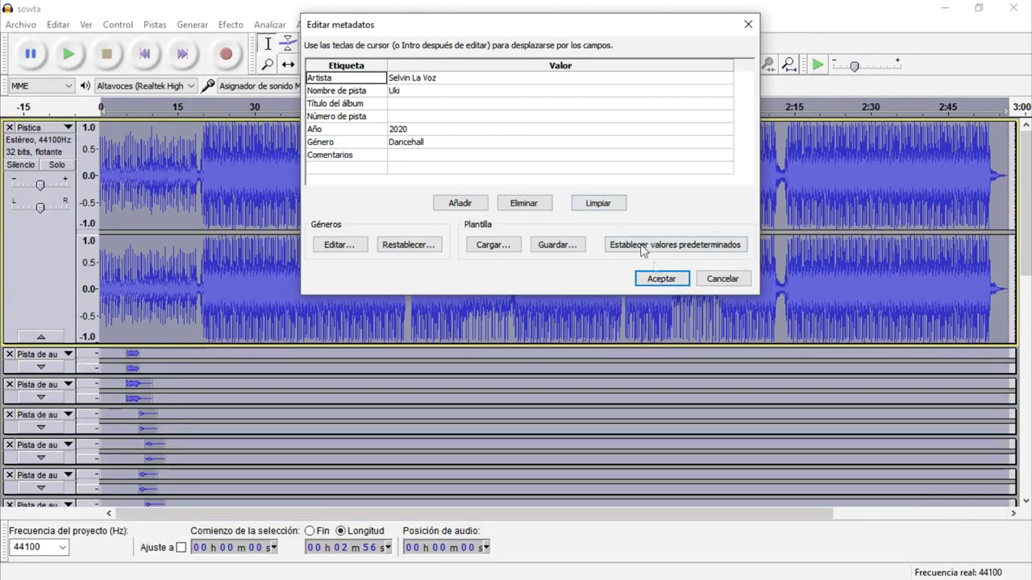
left_click(661, 279)
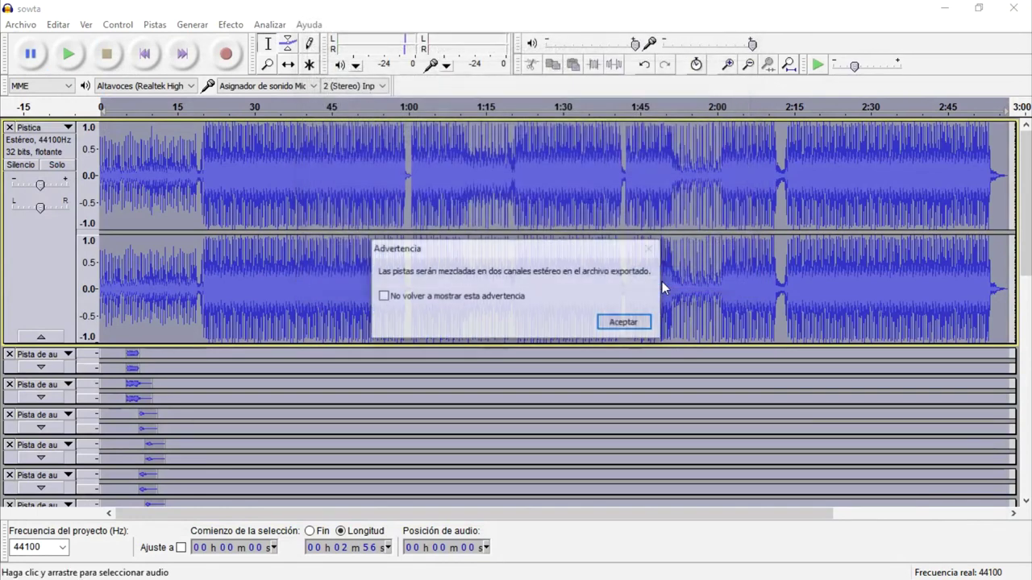
left_click(614, 321)
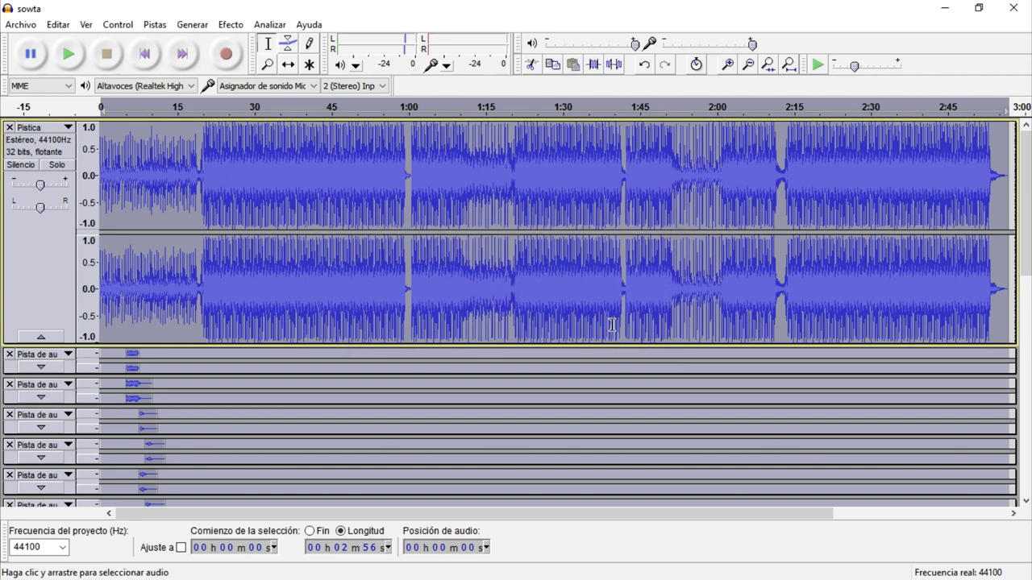
left_click(146, 56)
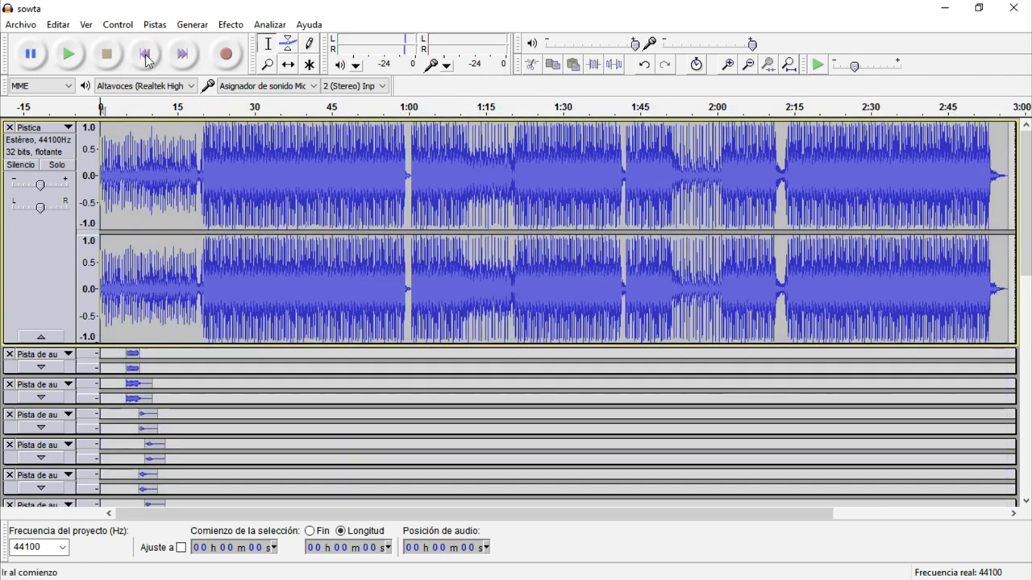
Step: Switch to File Explorer, go to the Gm folder on the desktop, and play the exported Uki MP3 file
left_click(944, 12)
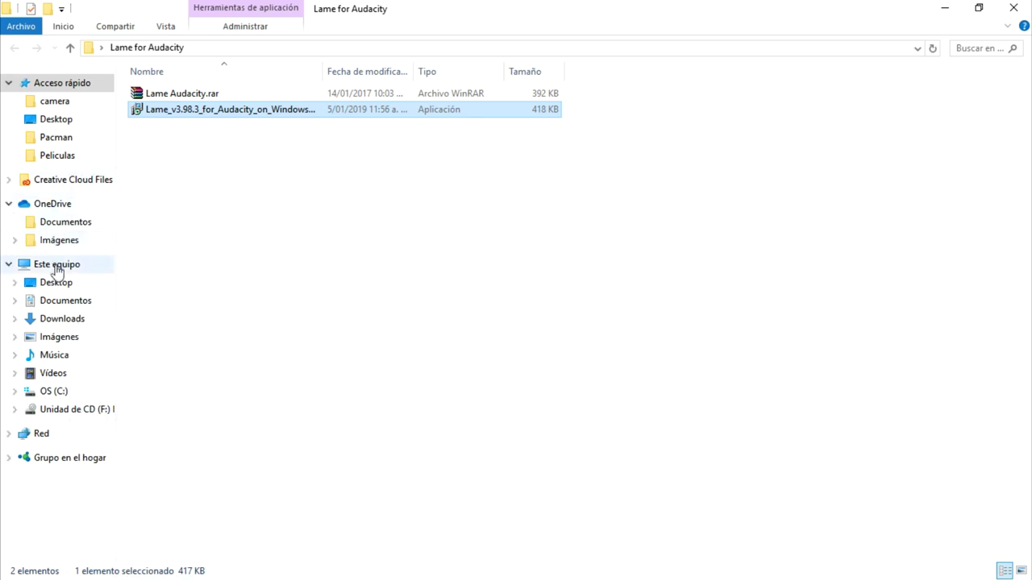
left_click(16, 283)
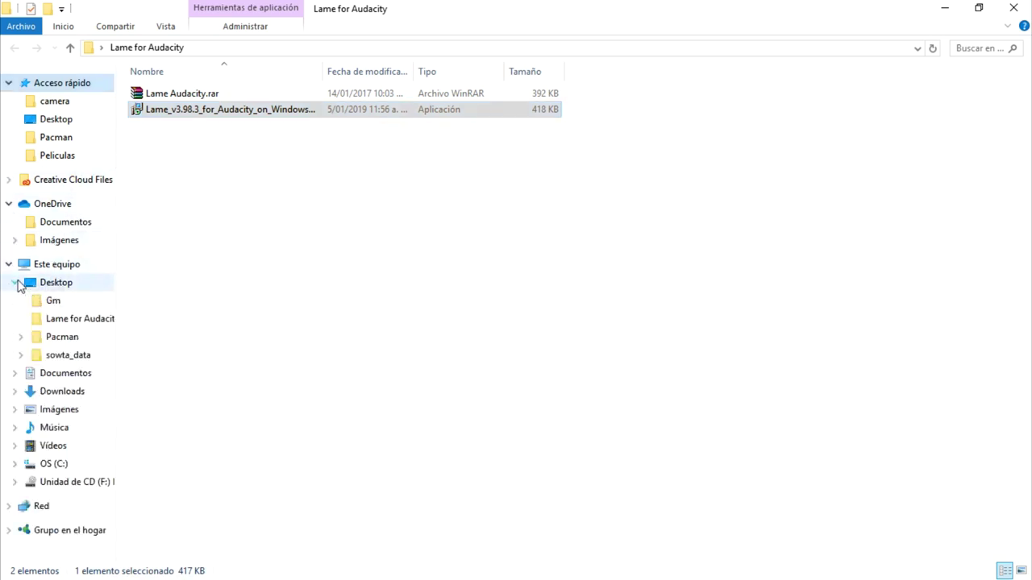
left_click(55, 305)
left_click(184, 132)
double_click(183, 129)
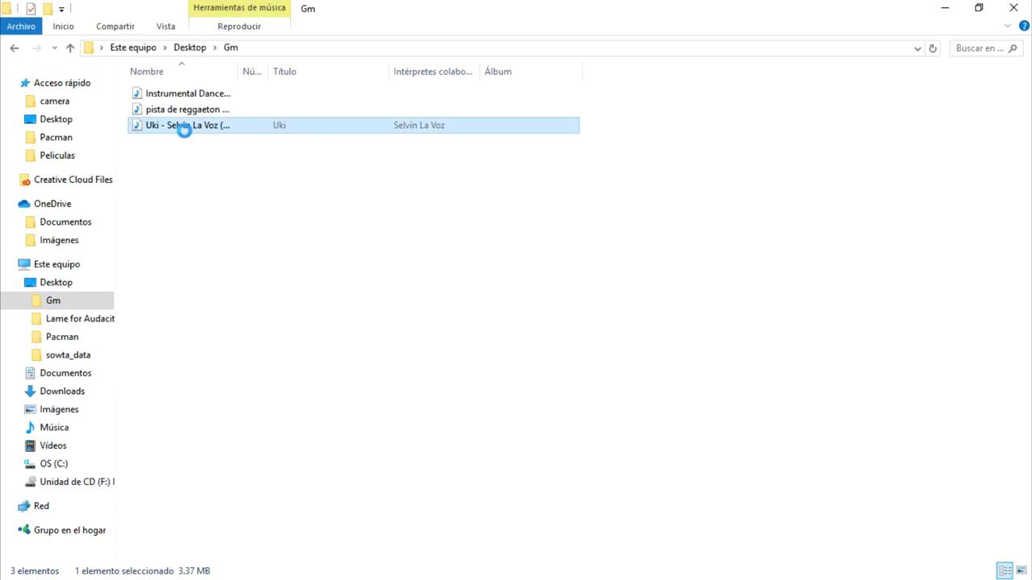
Step: Send the exported Uki MP3 file over Bluetooth to the phone named after the artist's YouTube channel
right_click(184, 132)
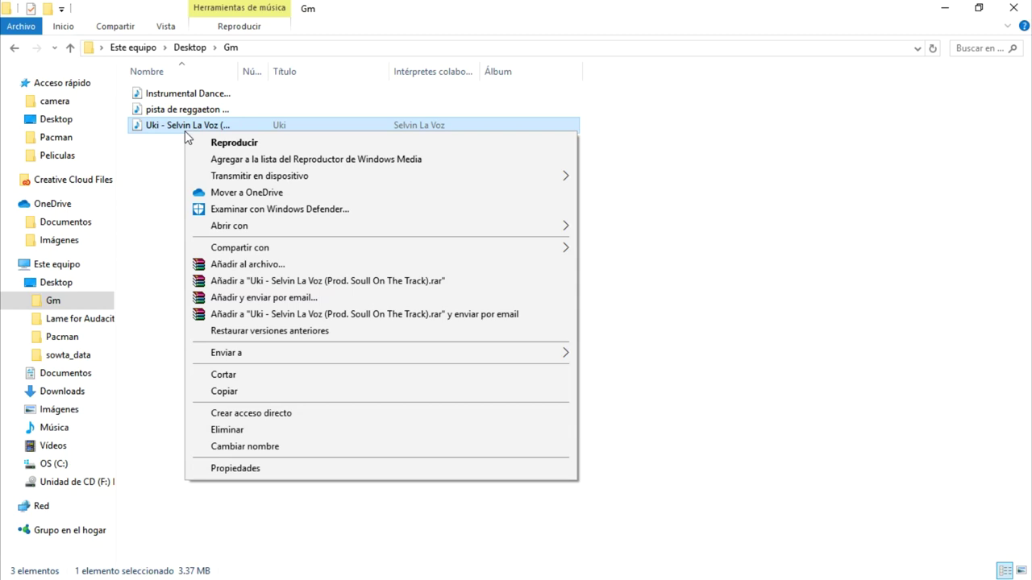
mouse_move(540, 352)
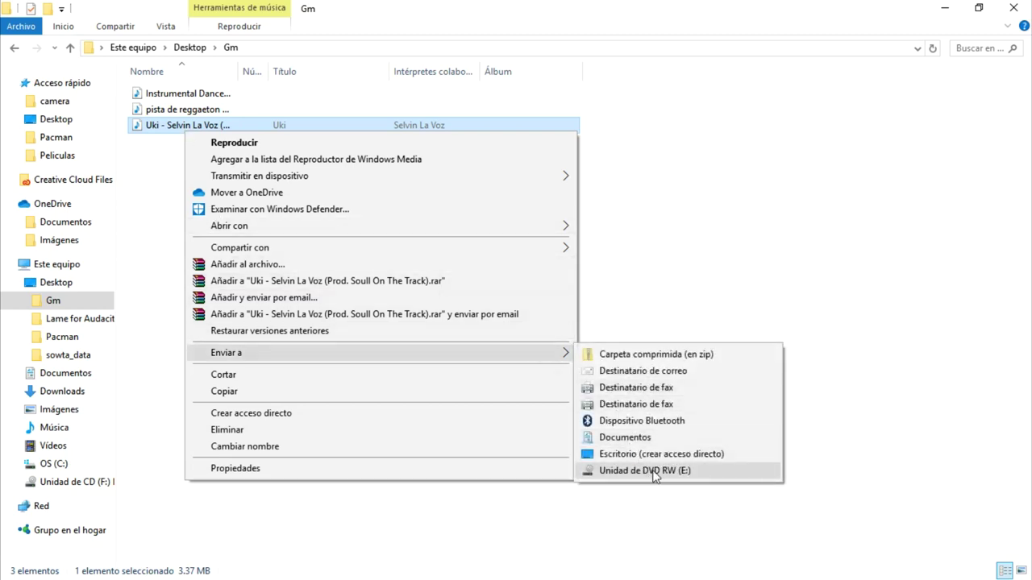
left_click(655, 423)
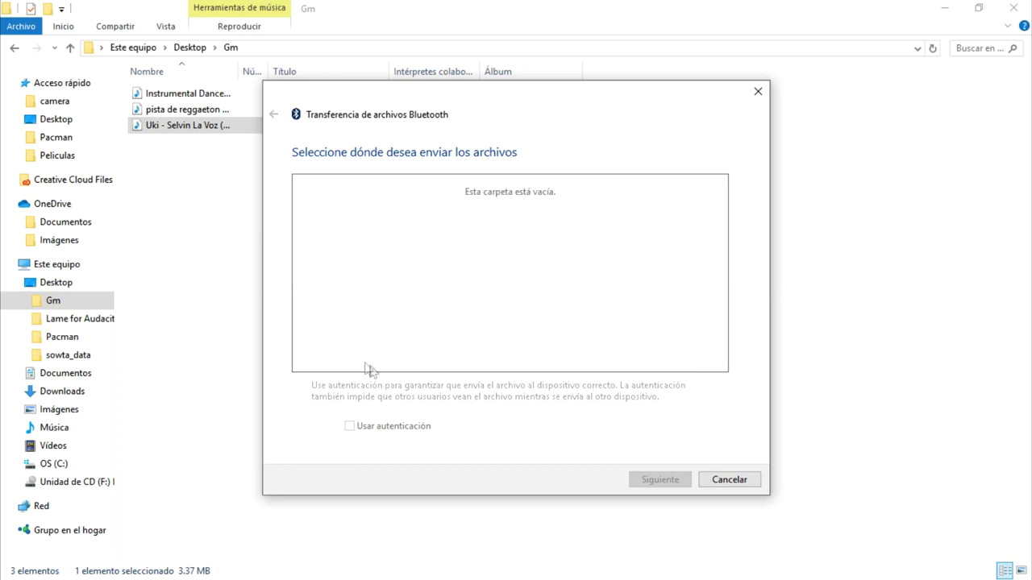
left_click(562, 288)
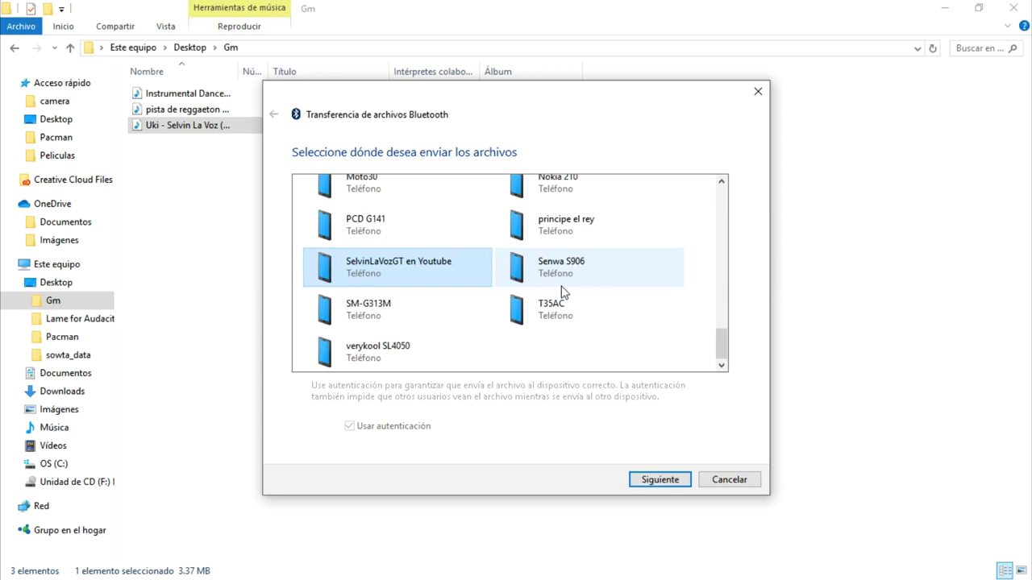
left_click(660, 481)
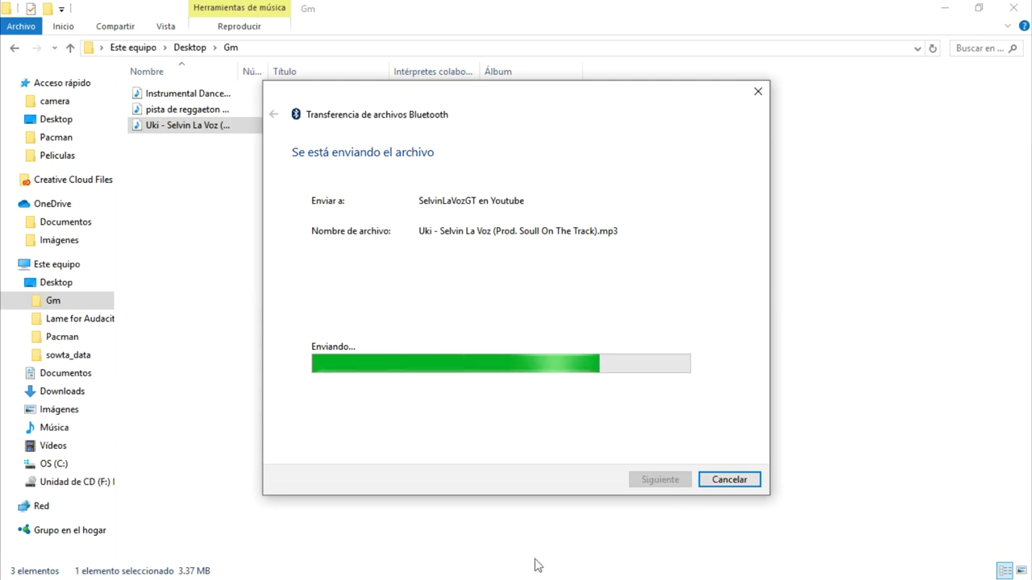
key("super")
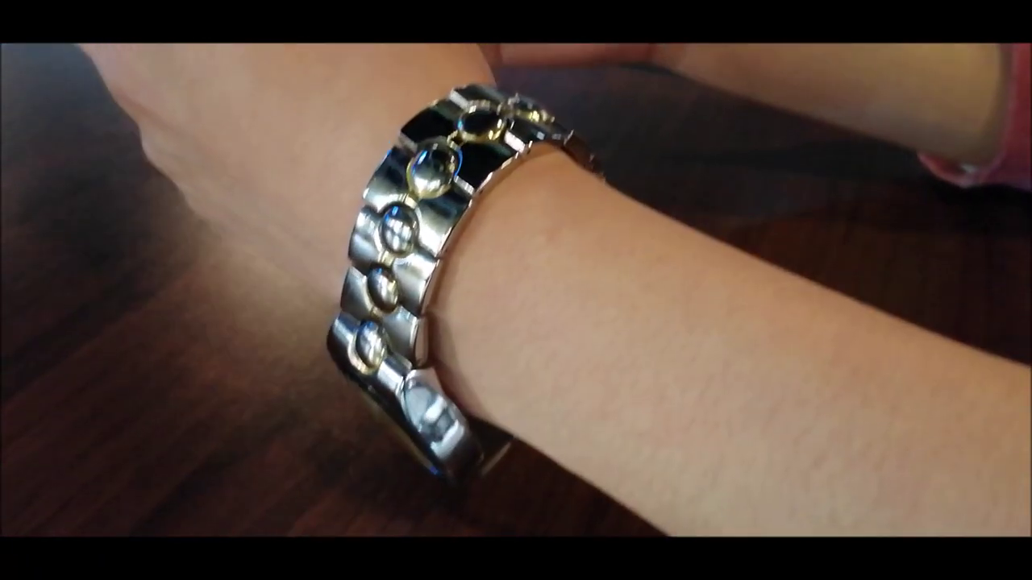